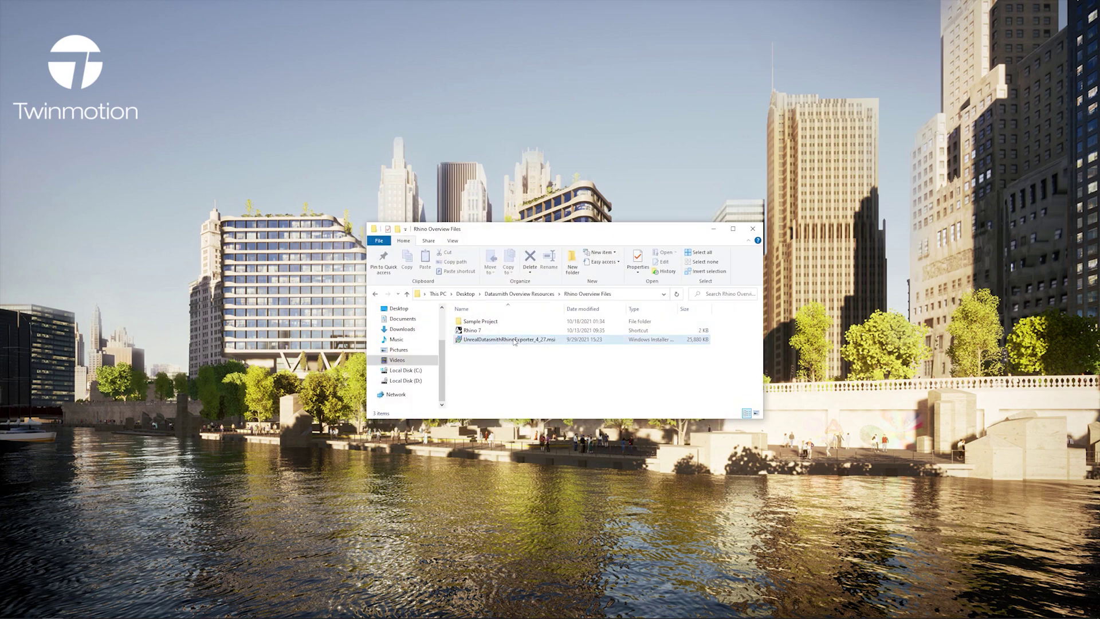
Run the Datasmith exporter installer, accept the license, and install it for Rhino 7 and Rhino 6.
double_click(514, 341)
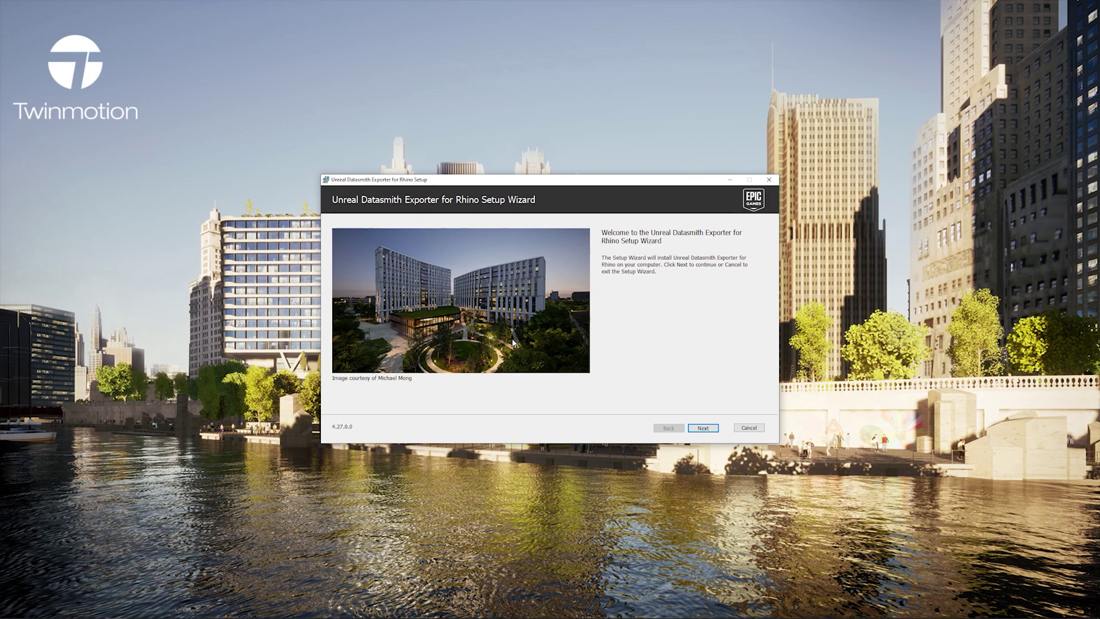
left_click(709, 429)
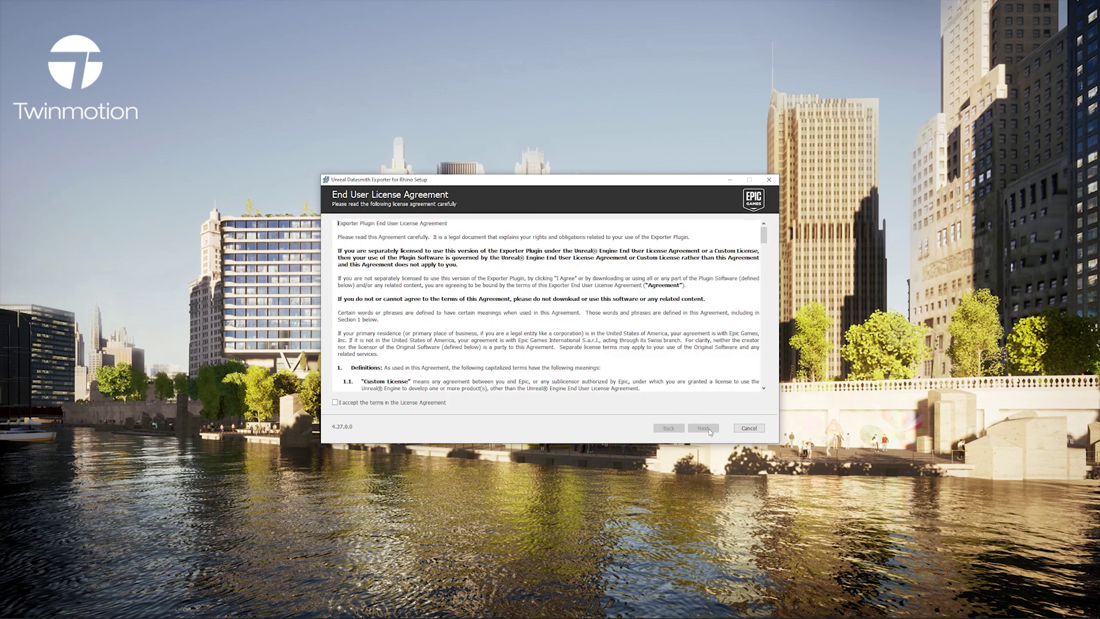
left_click(431, 404)
left_click(703, 428)
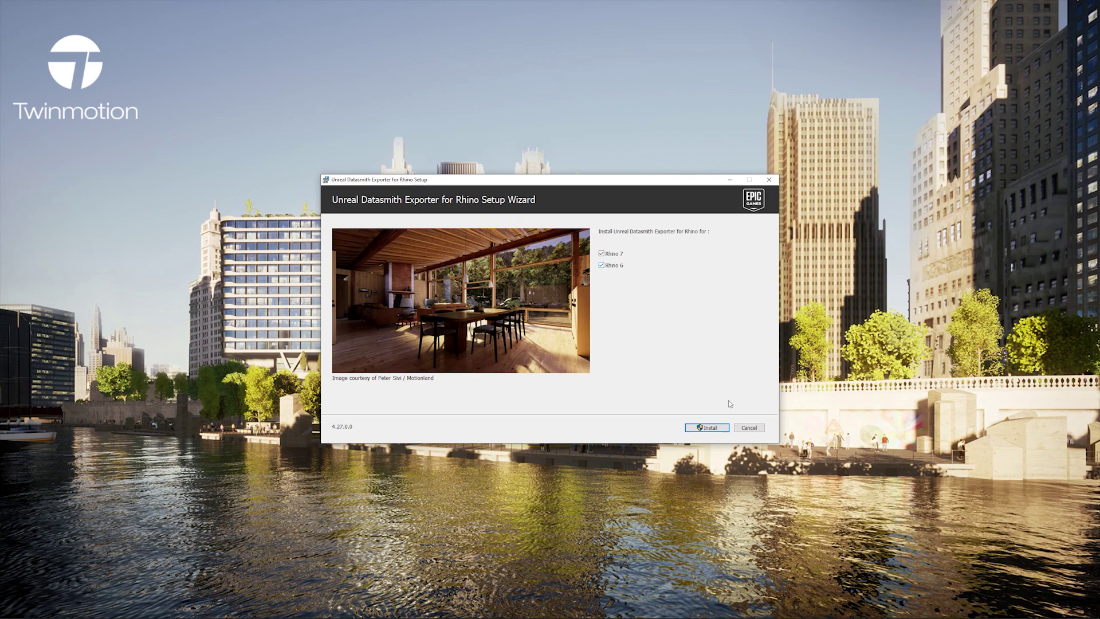
left_click(709, 427)
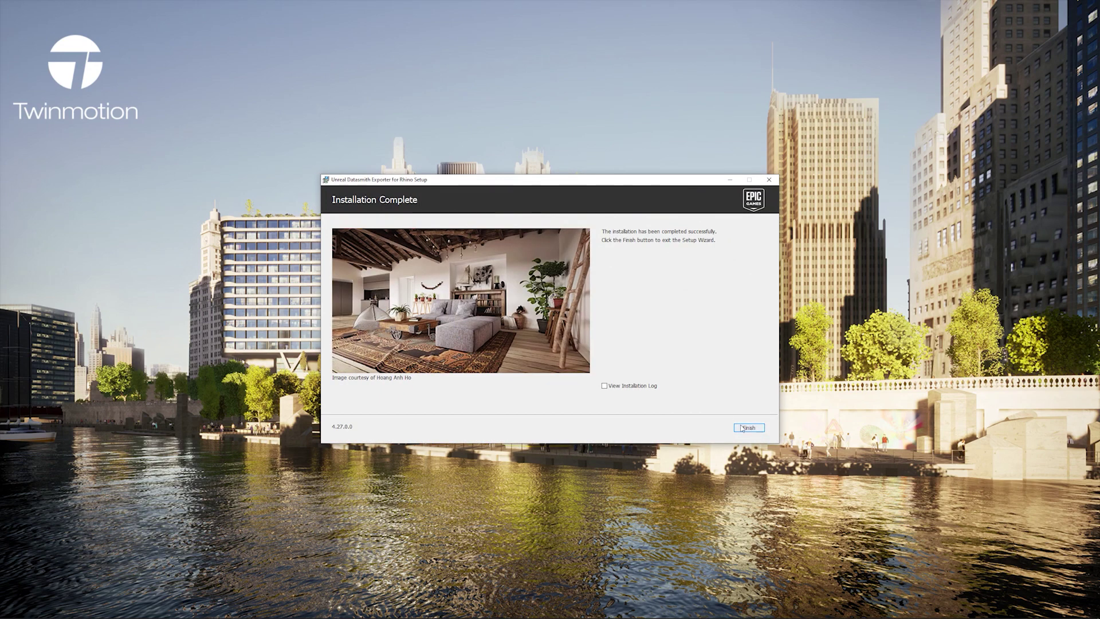
Close the finished installer and open City block.3dm from the Sample Project folder in Rhino 7.
left_click(746, 426)
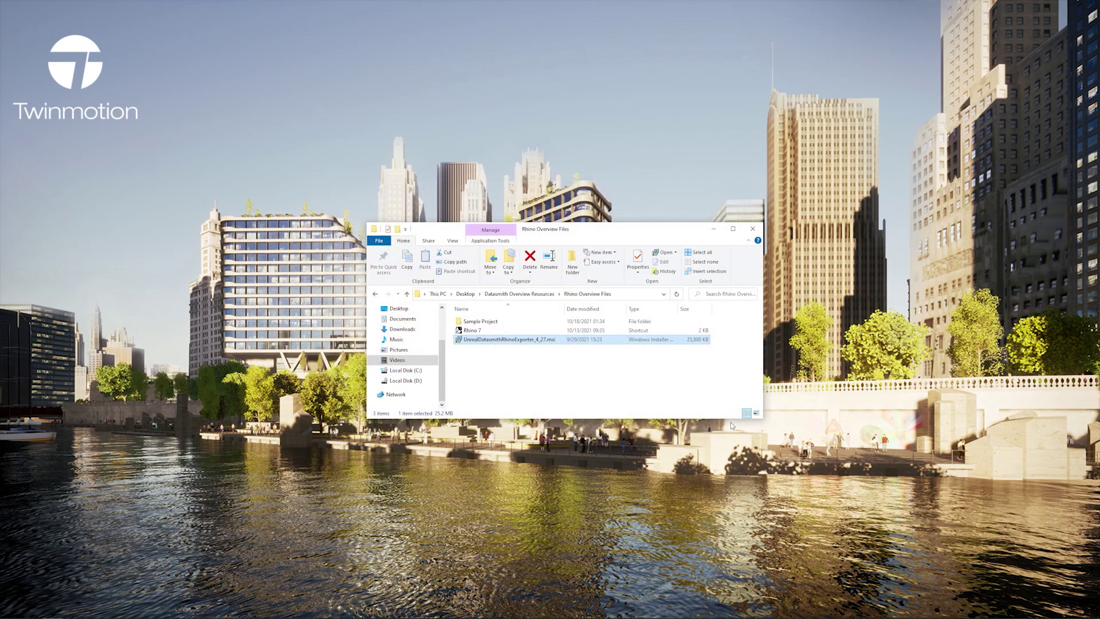
left_click(488, 323)
double_click(488, 323)
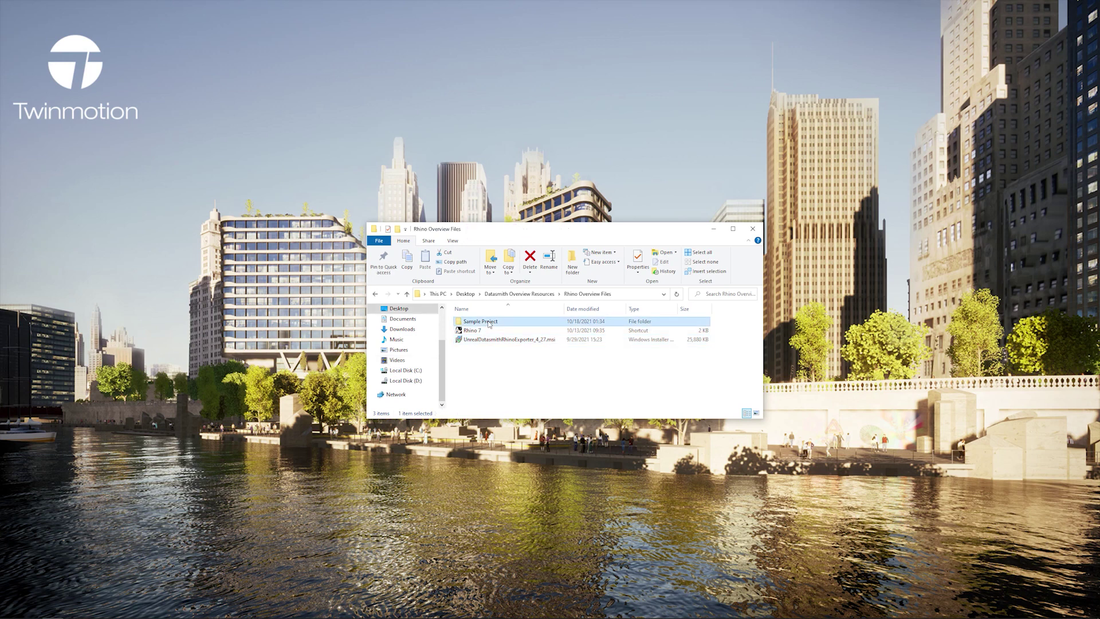
double_click(483, 334)
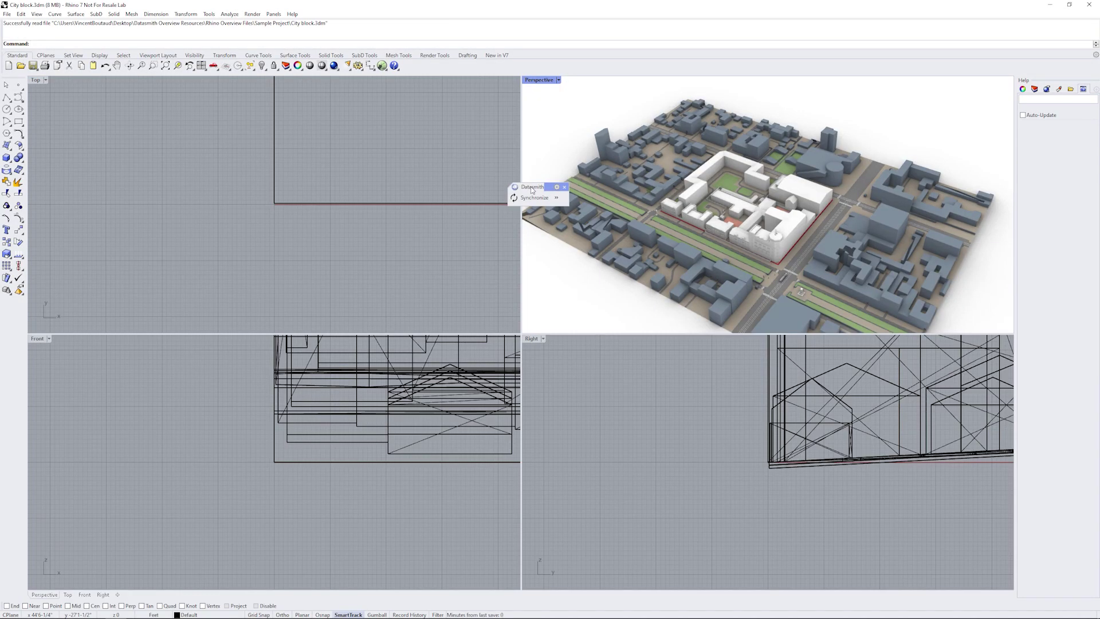
Place the Datasmith toolbar over the Top viewport and synchronize the city block to Direct Link.
left_click_drag(531, 189, 539, 146)
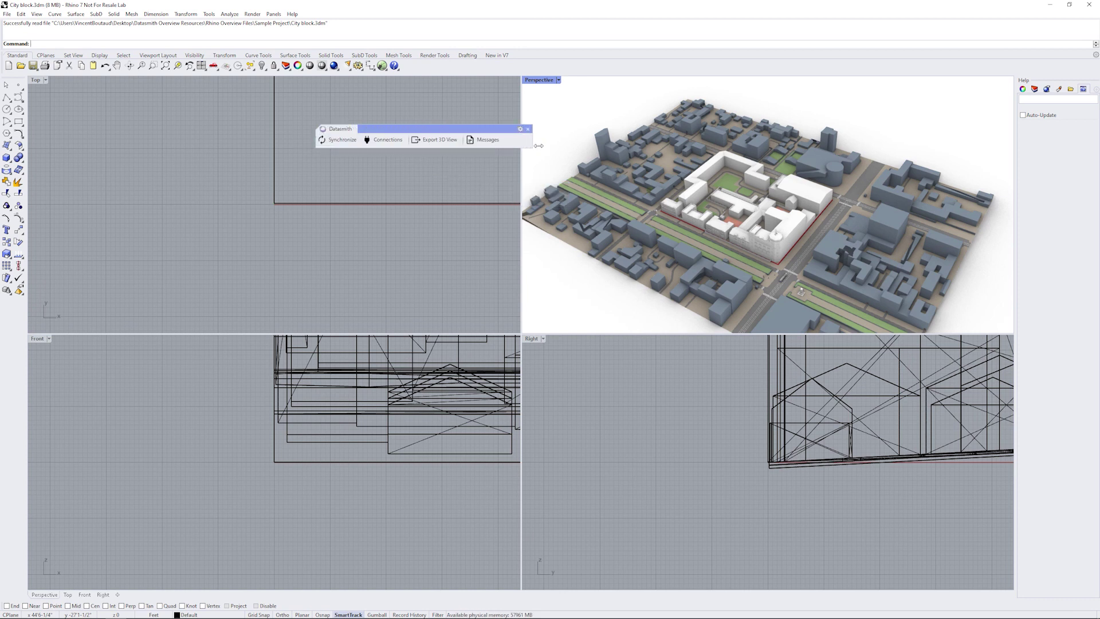
left_click_drag(450, 131, 429, 114)
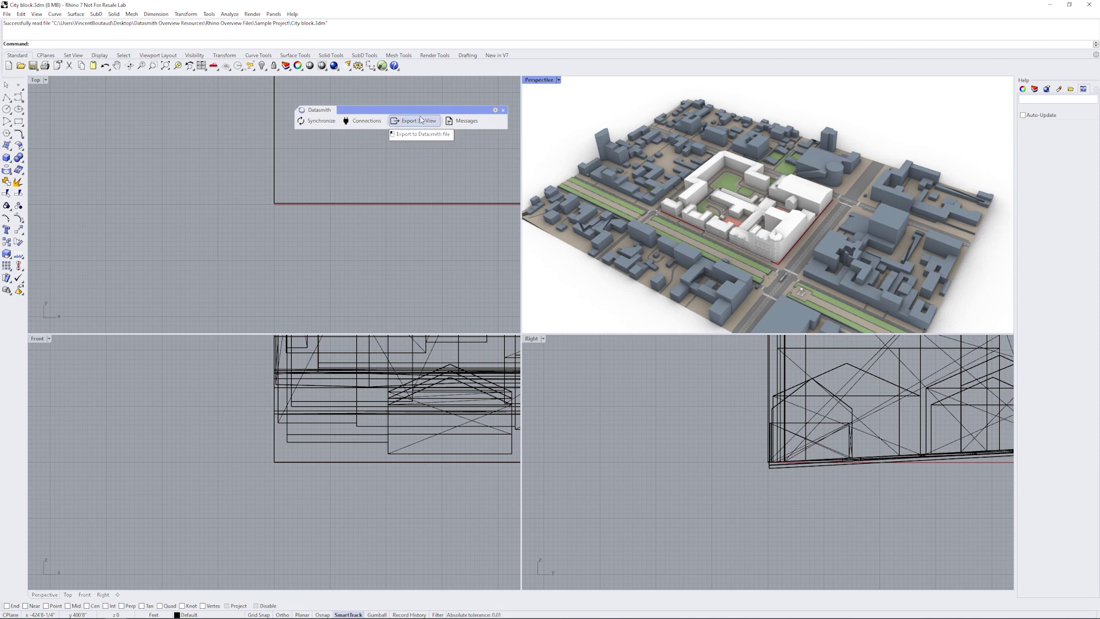
left_click(318, 121)
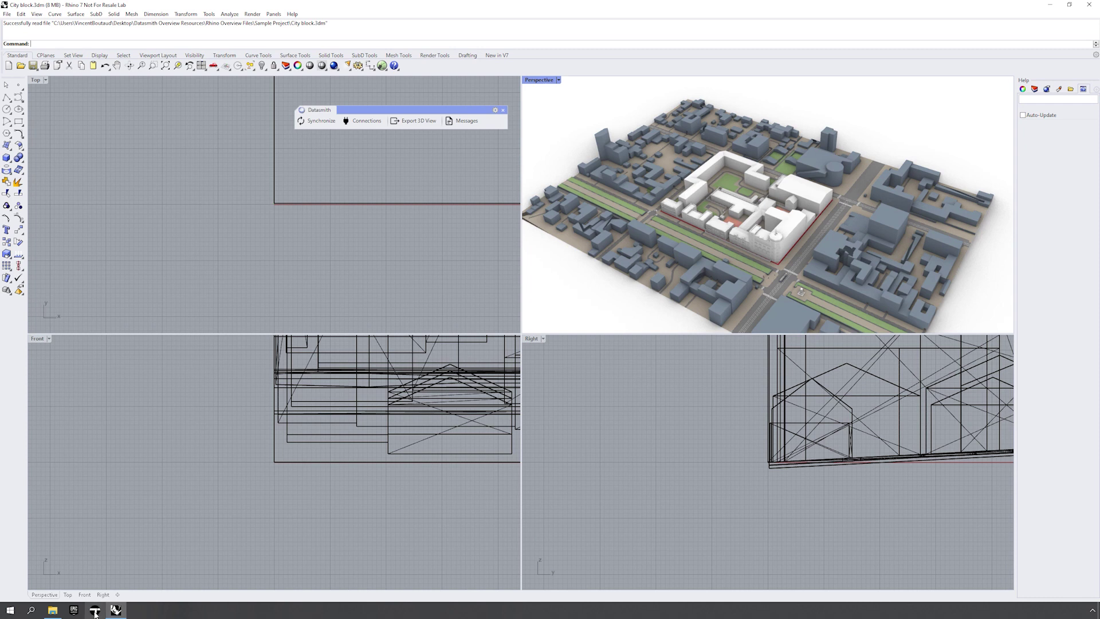
Launch Twinmotion, import the Rhino - City_block Direct Link source, and synchronize it from Rhino.
left_click(95, 610)
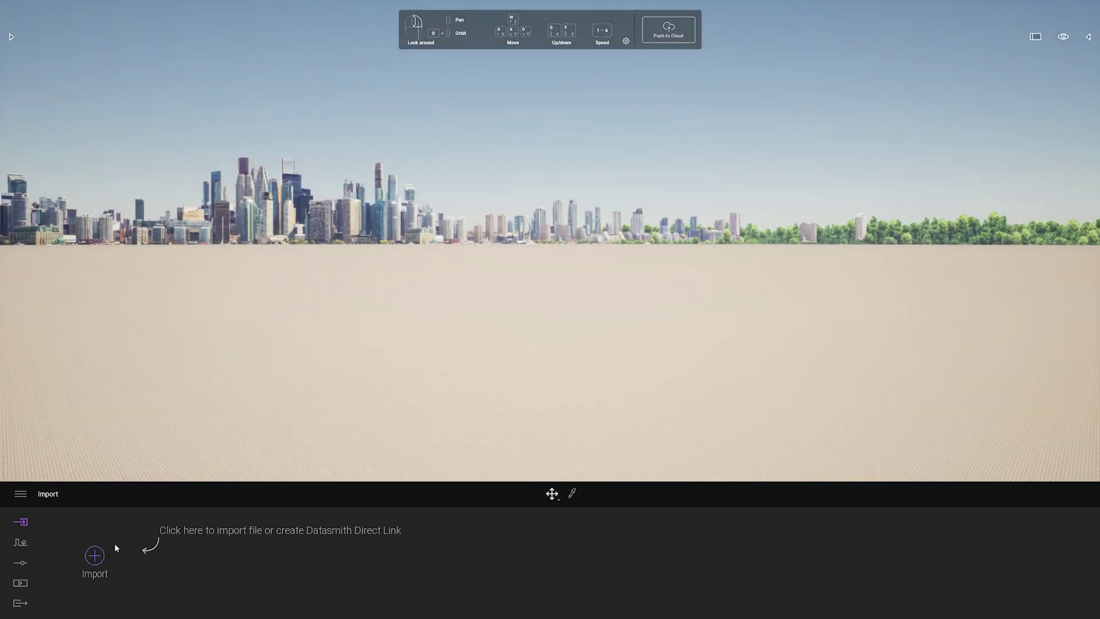
left_click(95, 554)
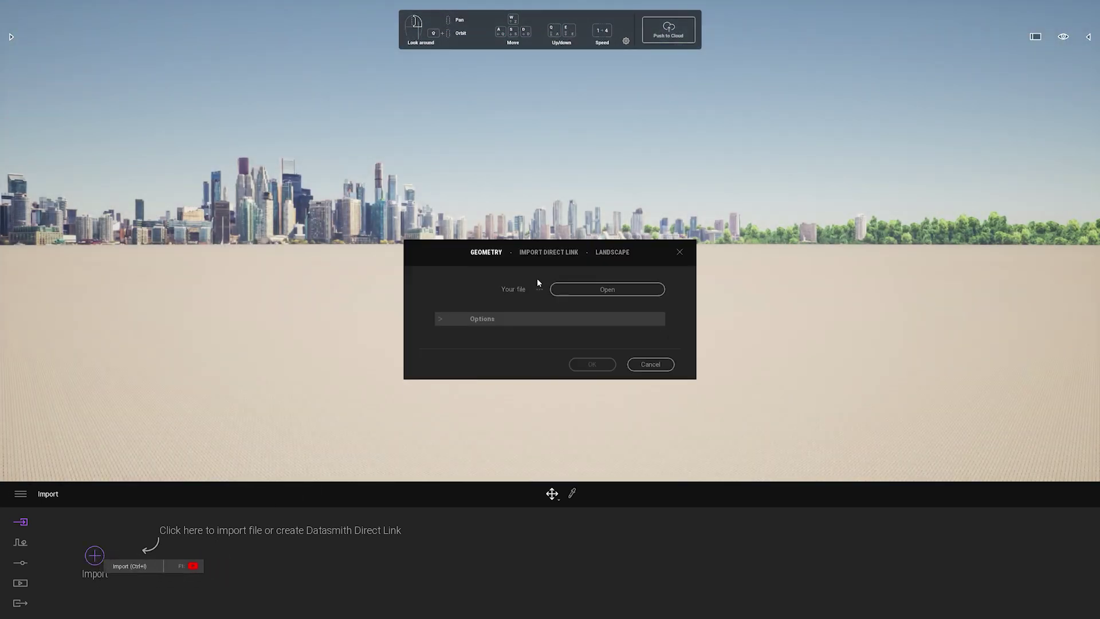
left_click(561, 257)
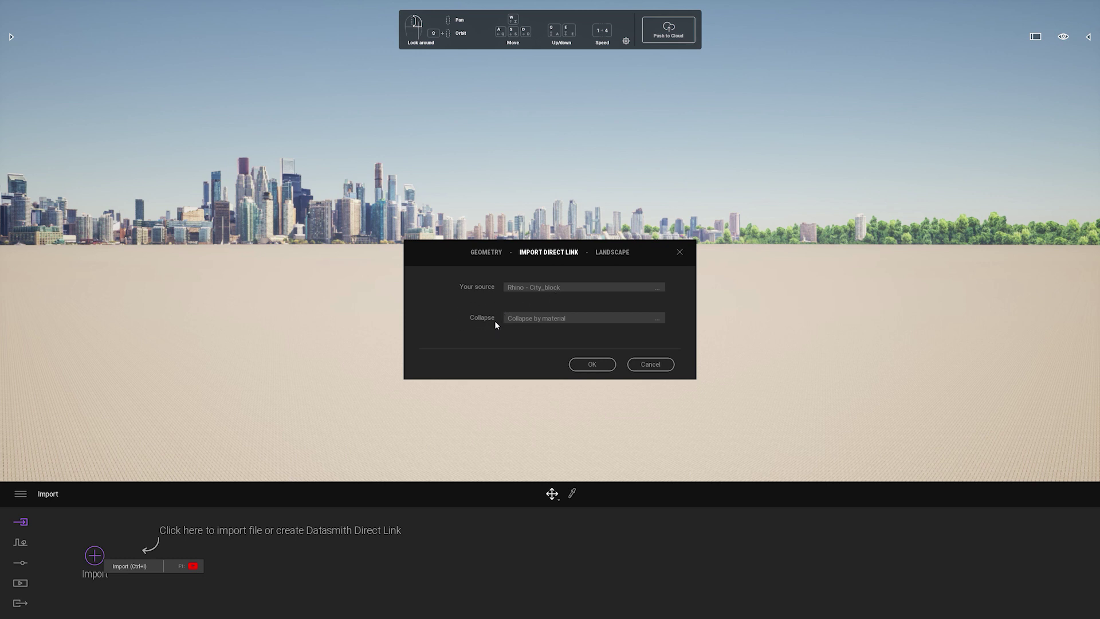
left_click(593, 364)
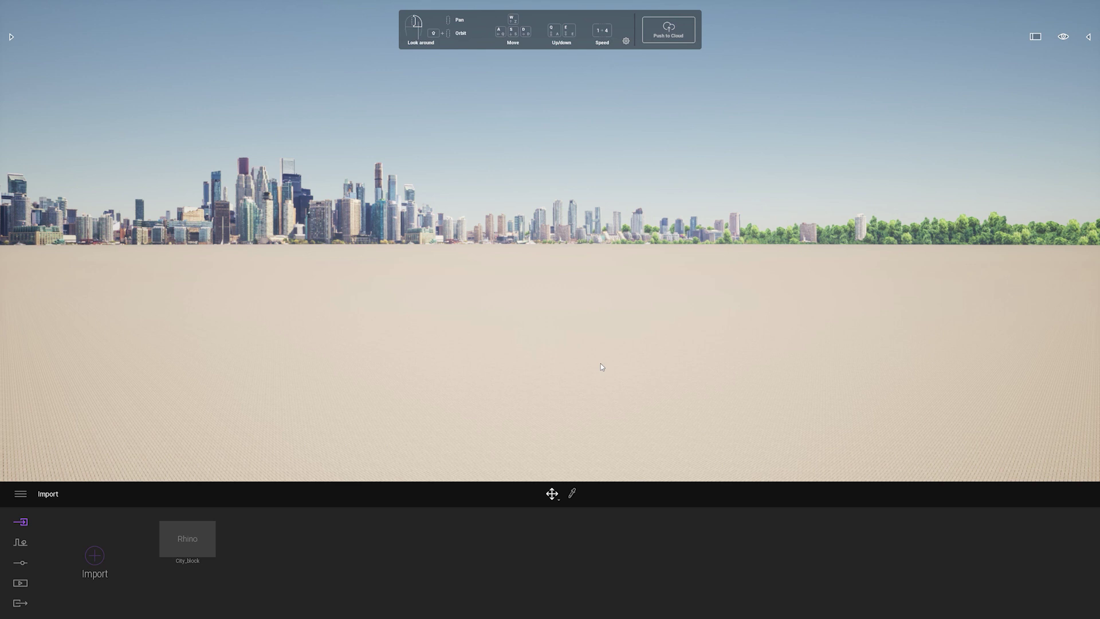
key("alt+Tab")
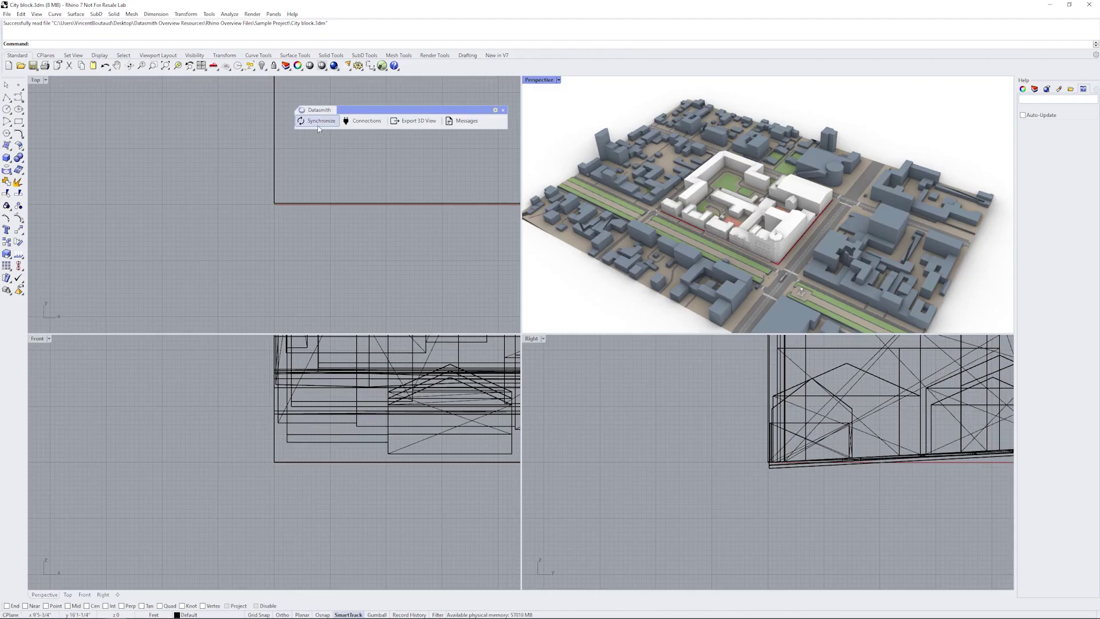
left_click(318, 123)
key("alt+Tab")
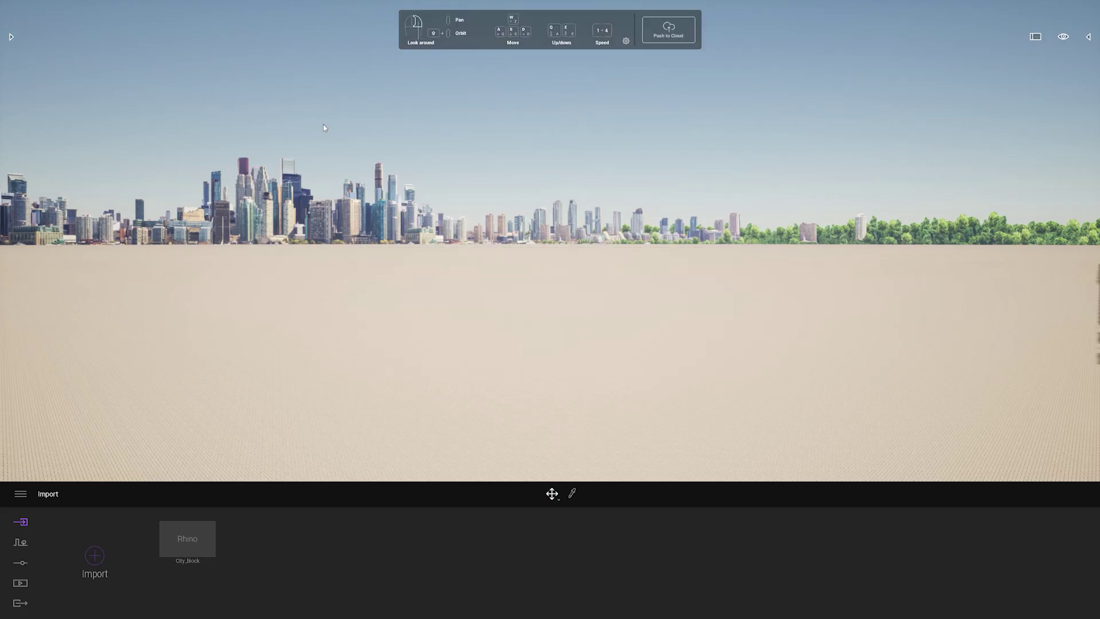
Select City_block in the scene graph and frame the camera on the whole block.
left_click(1086, 37)
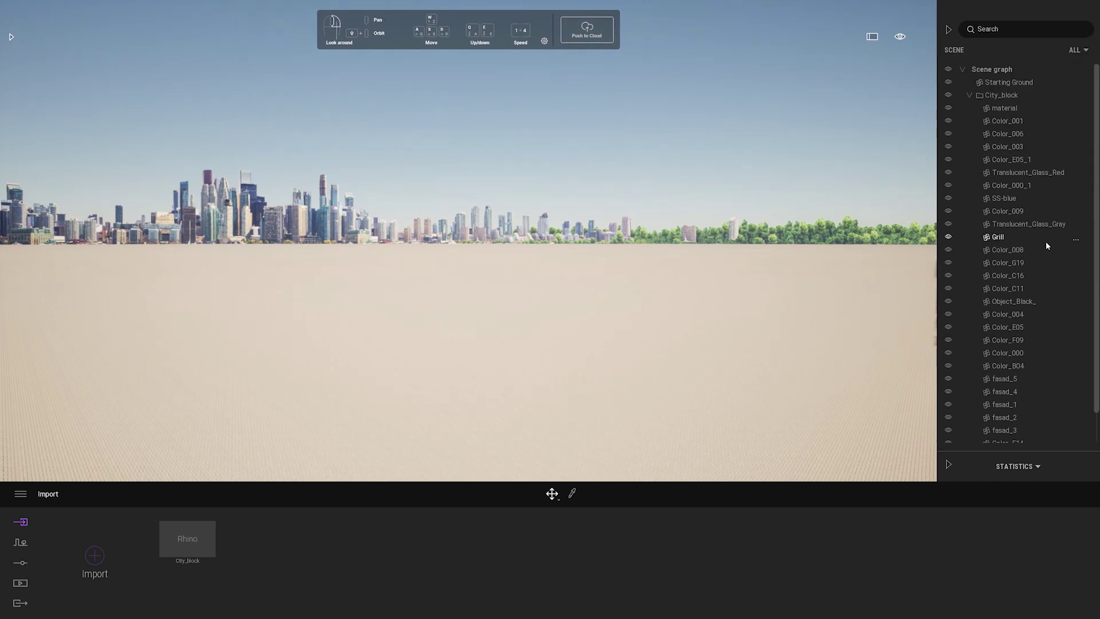
left_click(996, 94)
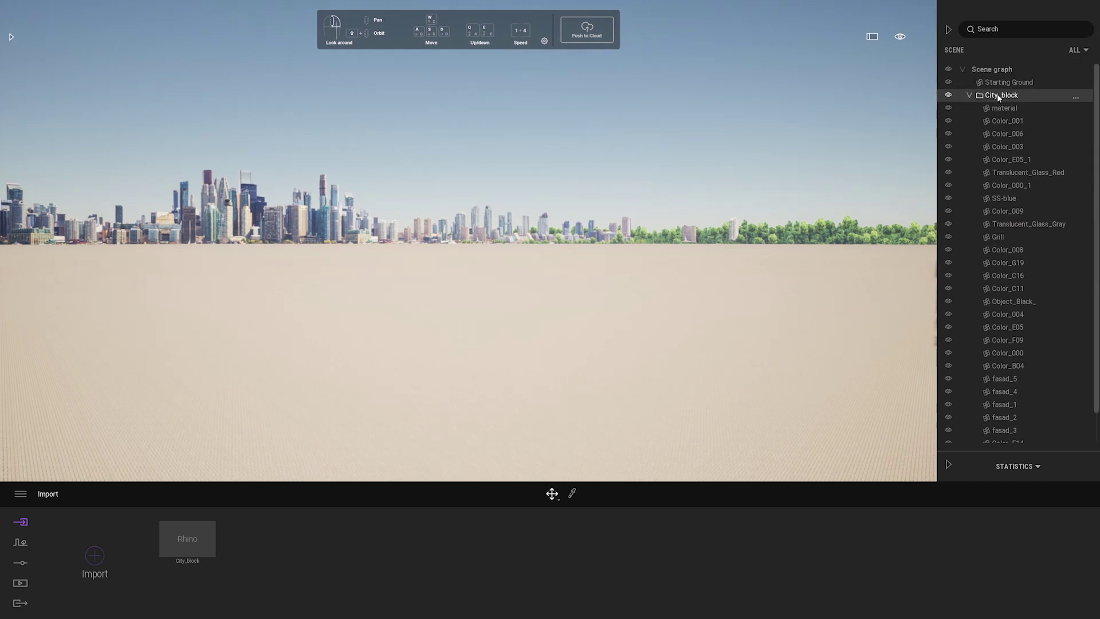
double_click(1002, 96)
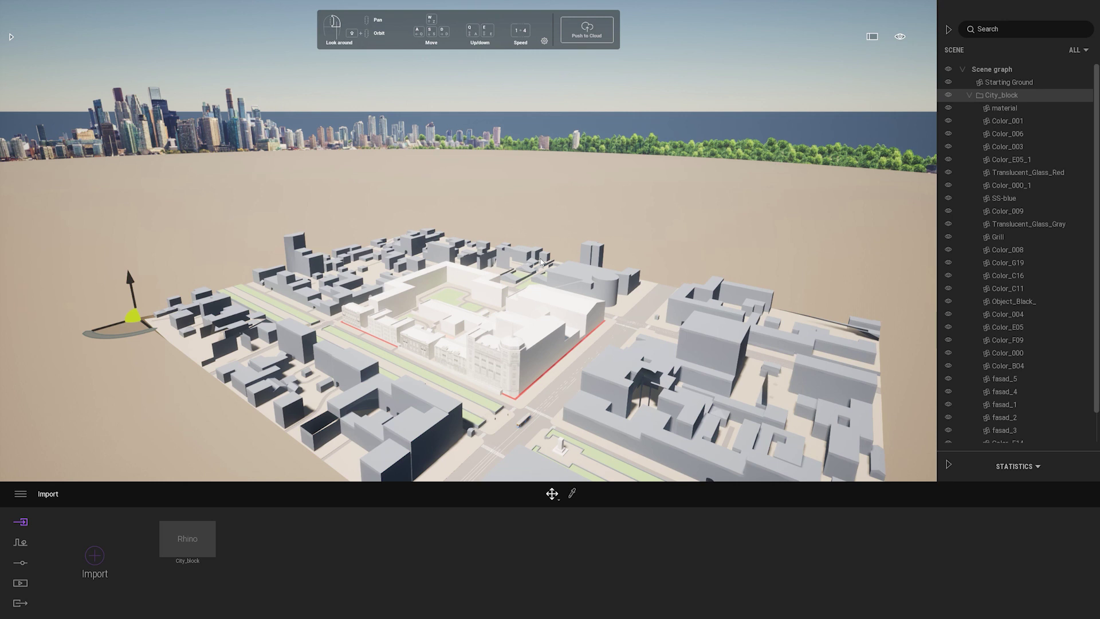
Delete the Rhino Direct Link import from the import panel.
left_click(187, 514)
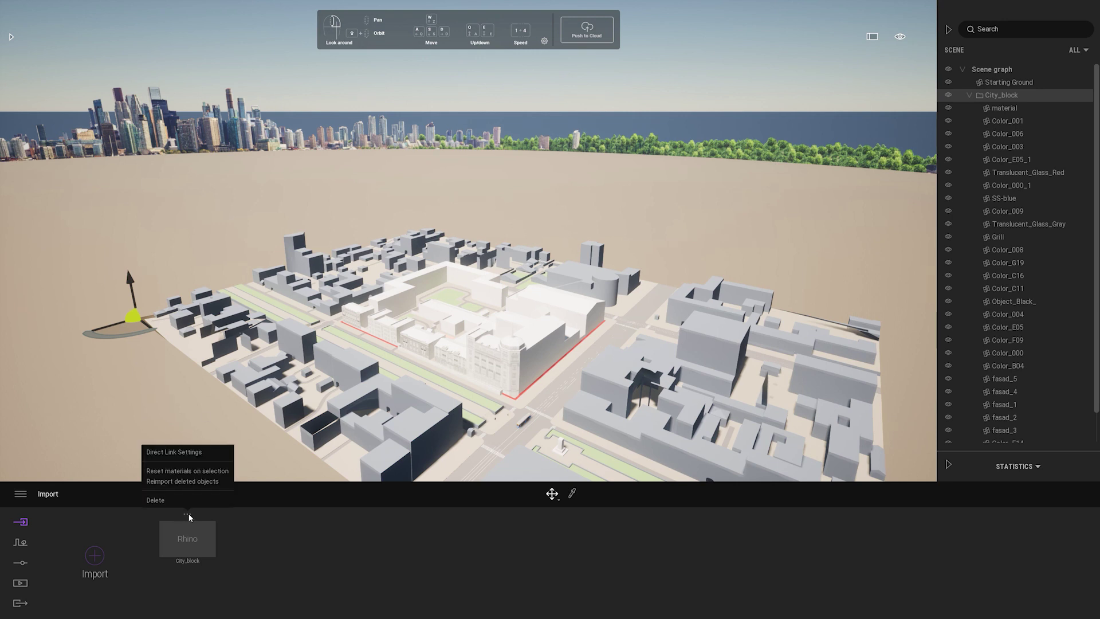
left_click(174, 501)
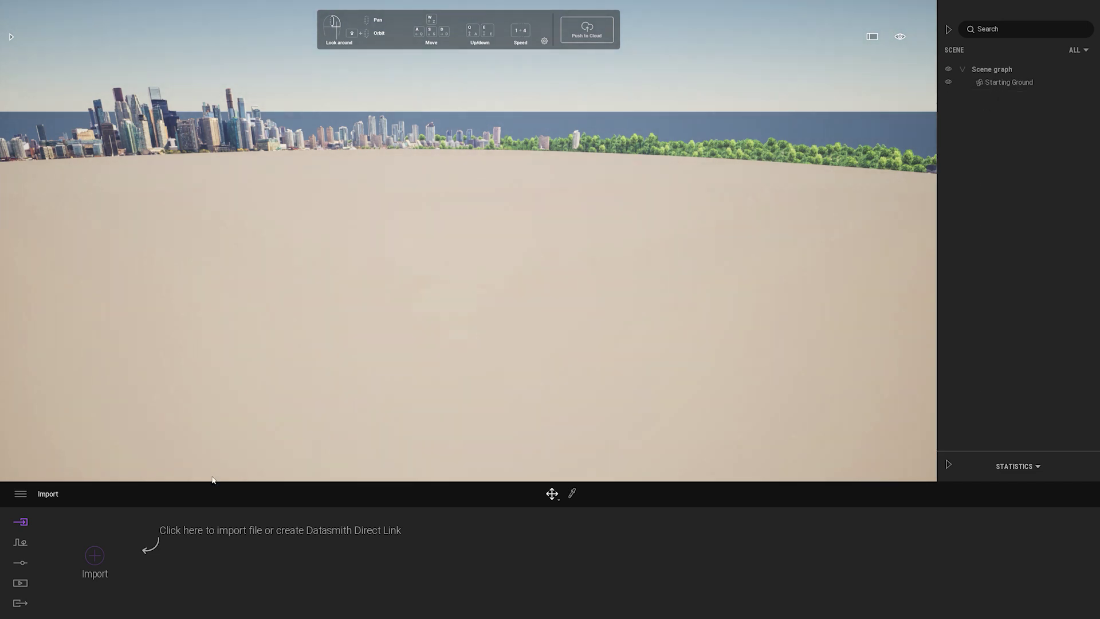
left_click(94, 556)
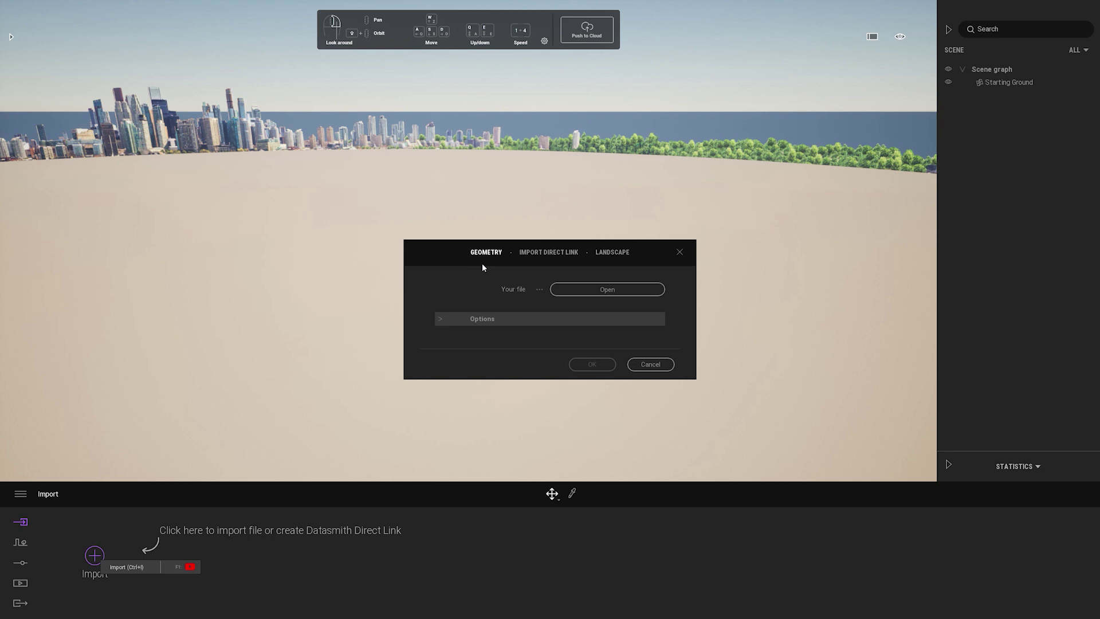
Load City block.udatasmith from the Sample Project's Datasmith Files folder and expand the import options.
left_click(584, 290)
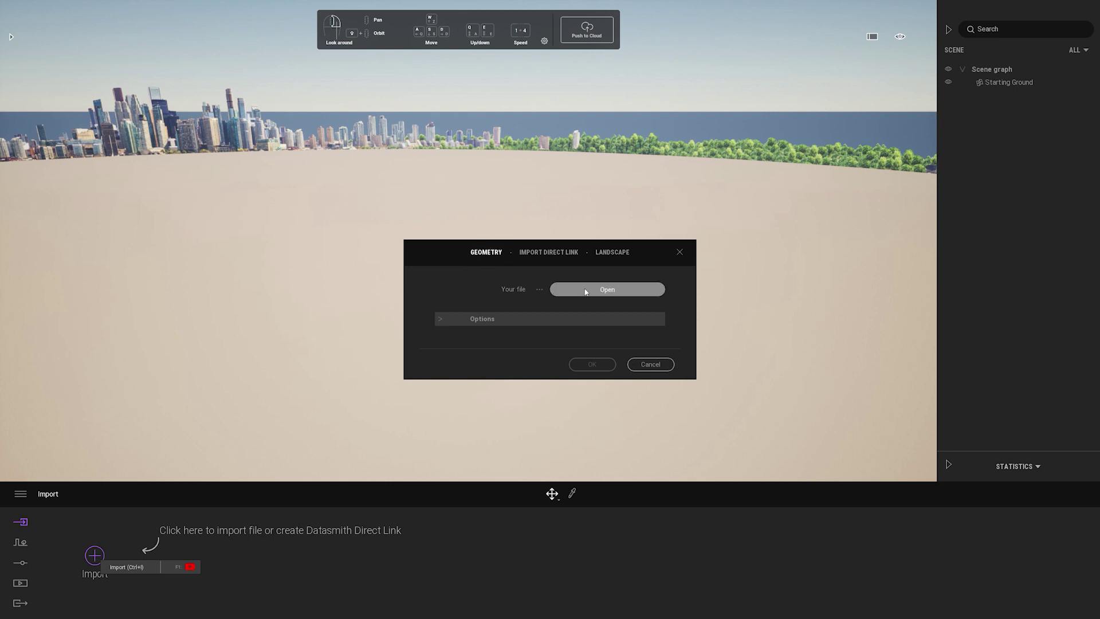
left_click(48, 106)
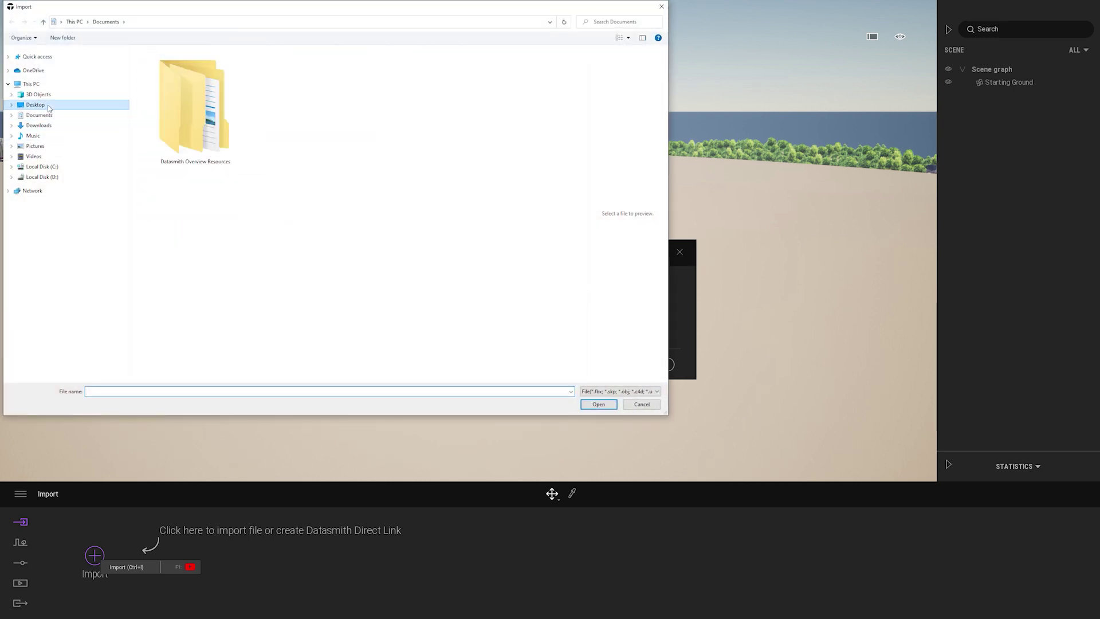
double_click(206, 114)
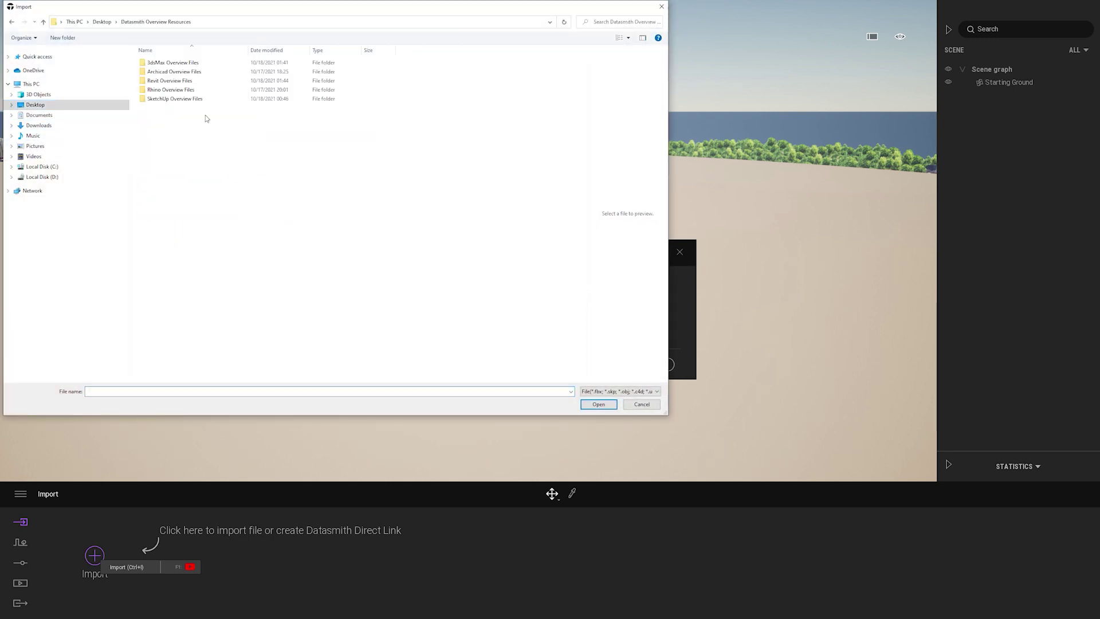
double_click(172, 90)
double_click(165, 64)
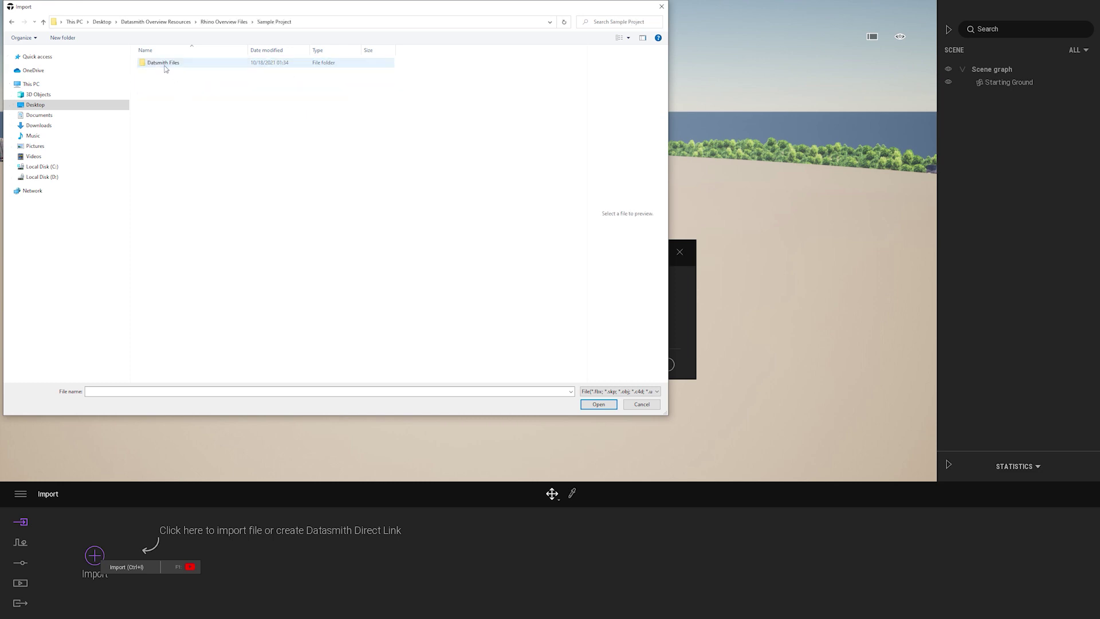
double_click(165, 64)
left_click(170, 72)
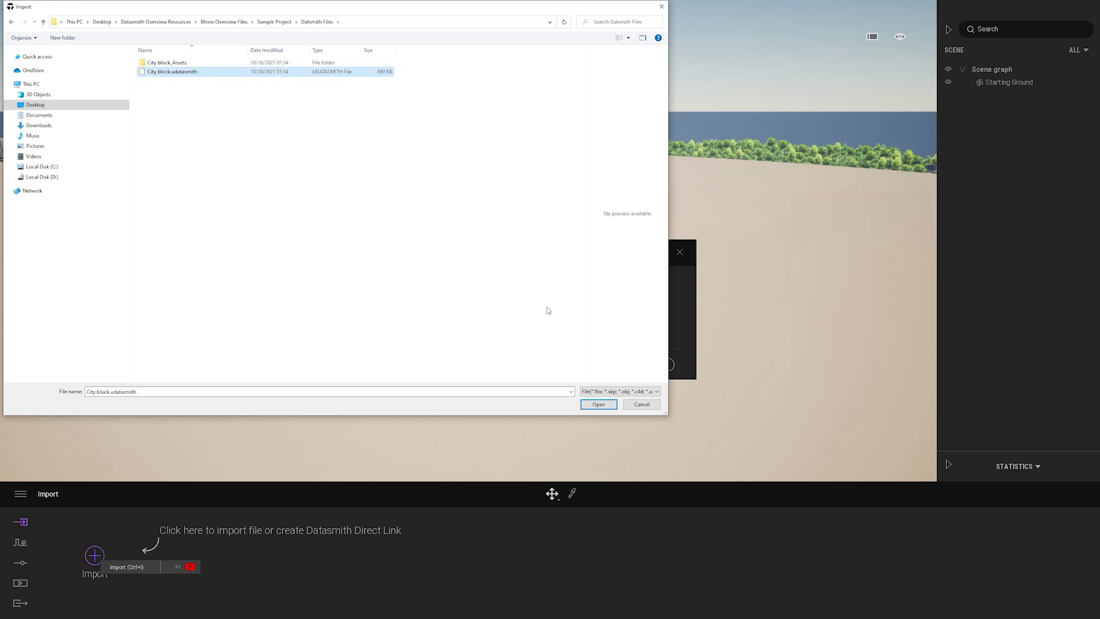
left_click(599, 405)
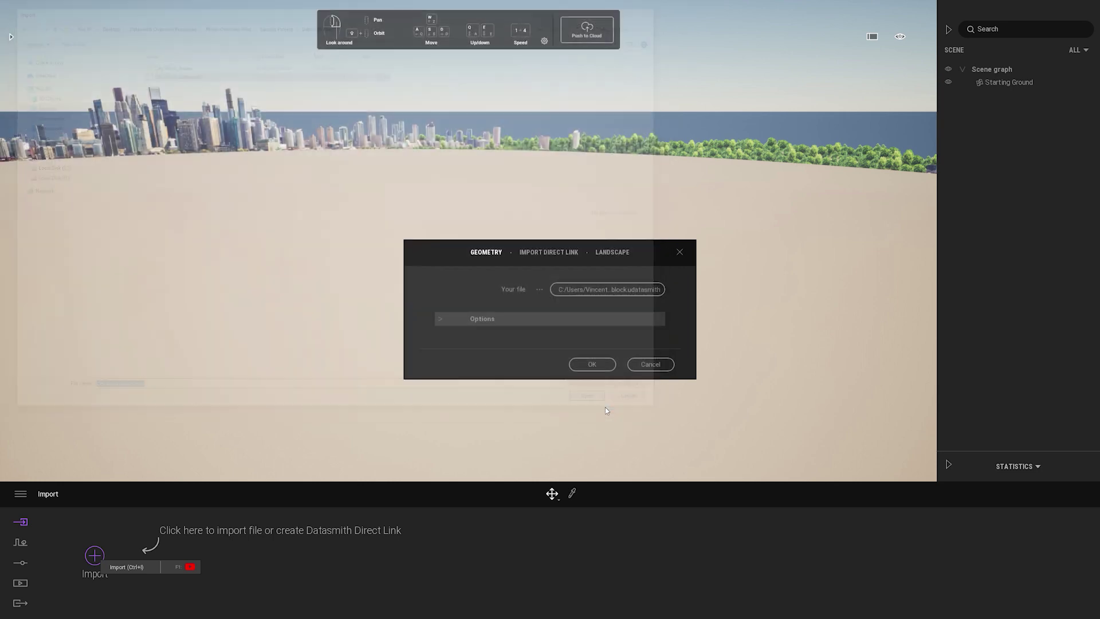
left_click(442, 321)
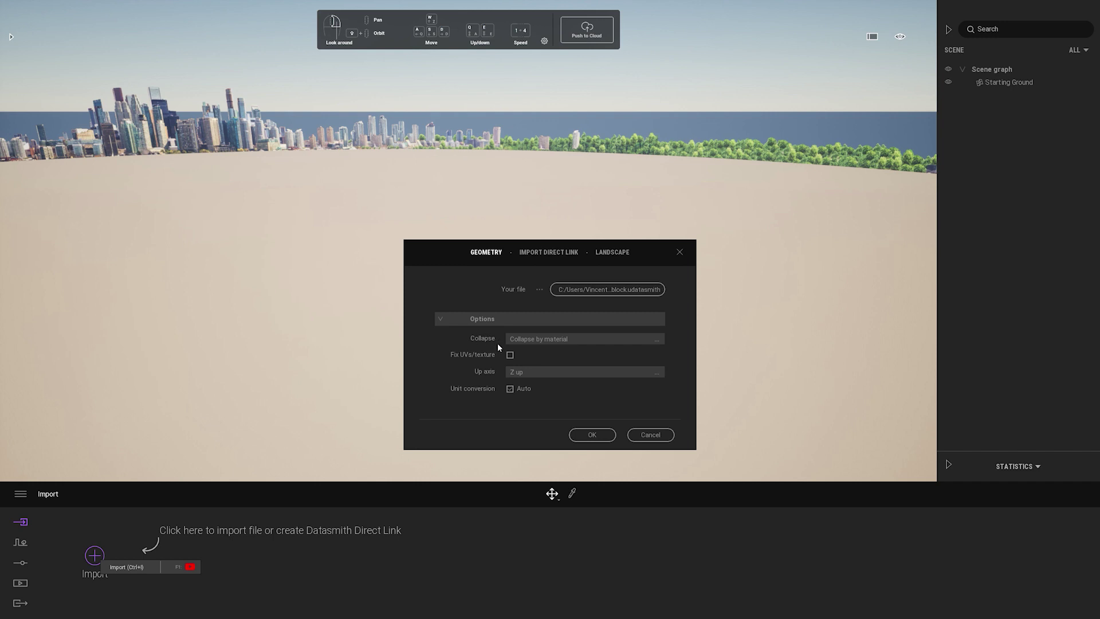
Import City block.udatasmith with Collapse by material, Z up, and automatic units, then check its import menu.
left_click(593, 436)
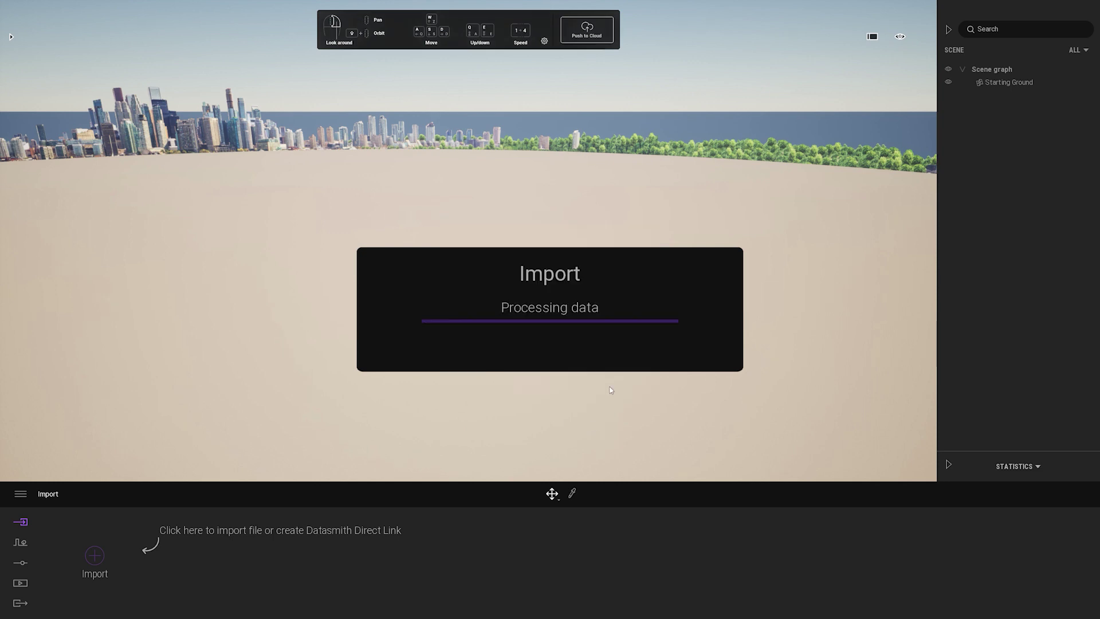
scroll(630, 379, "down", 3)
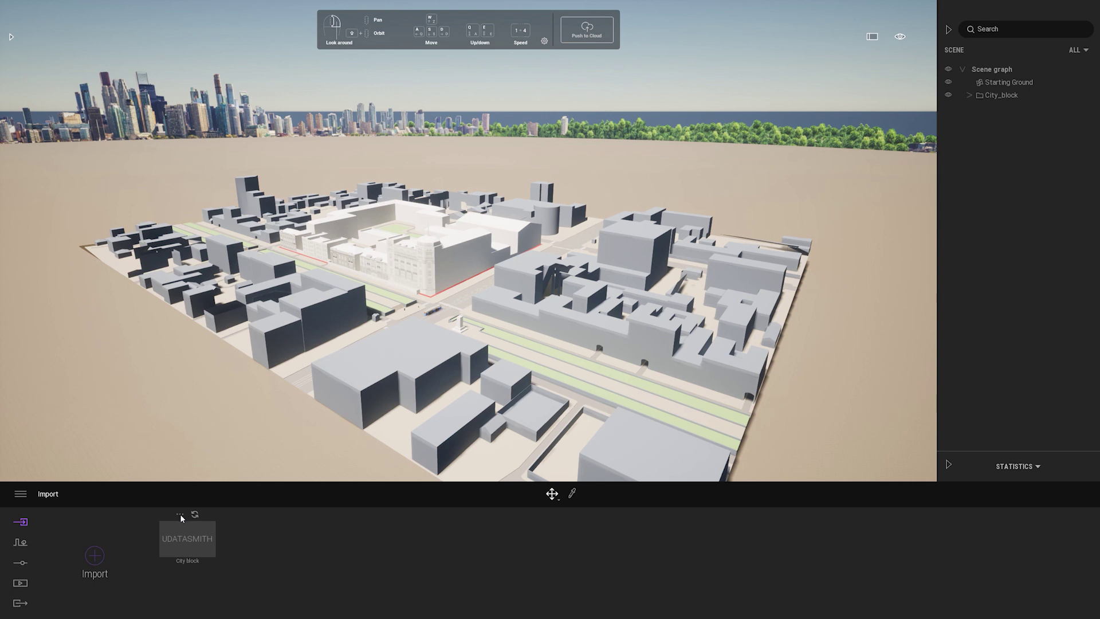
left_click(180, 515)
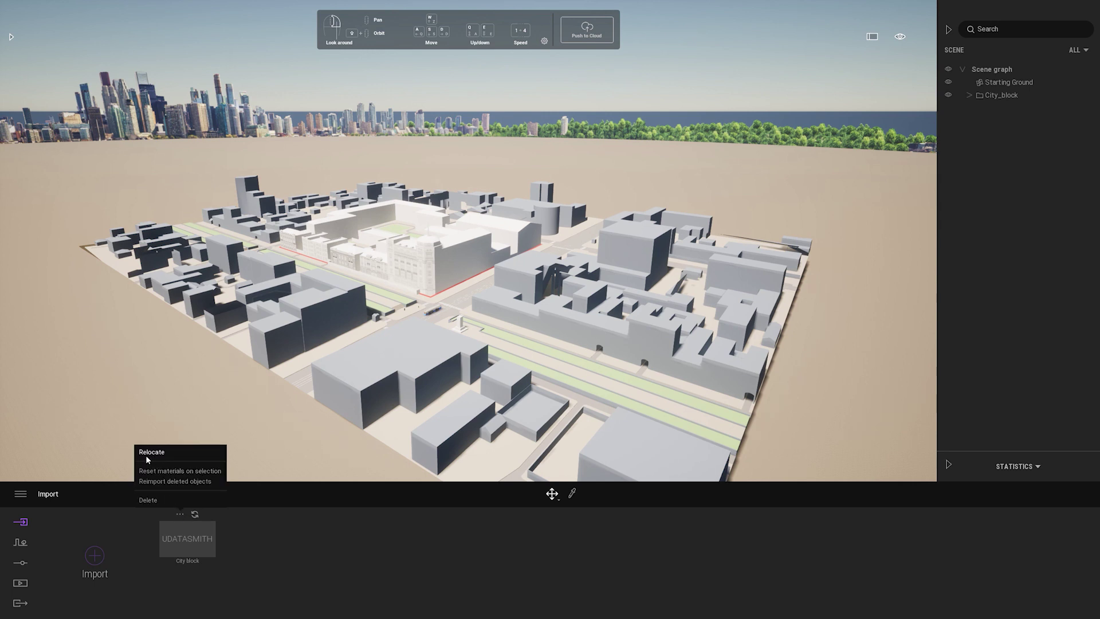
left_click(286, 535)
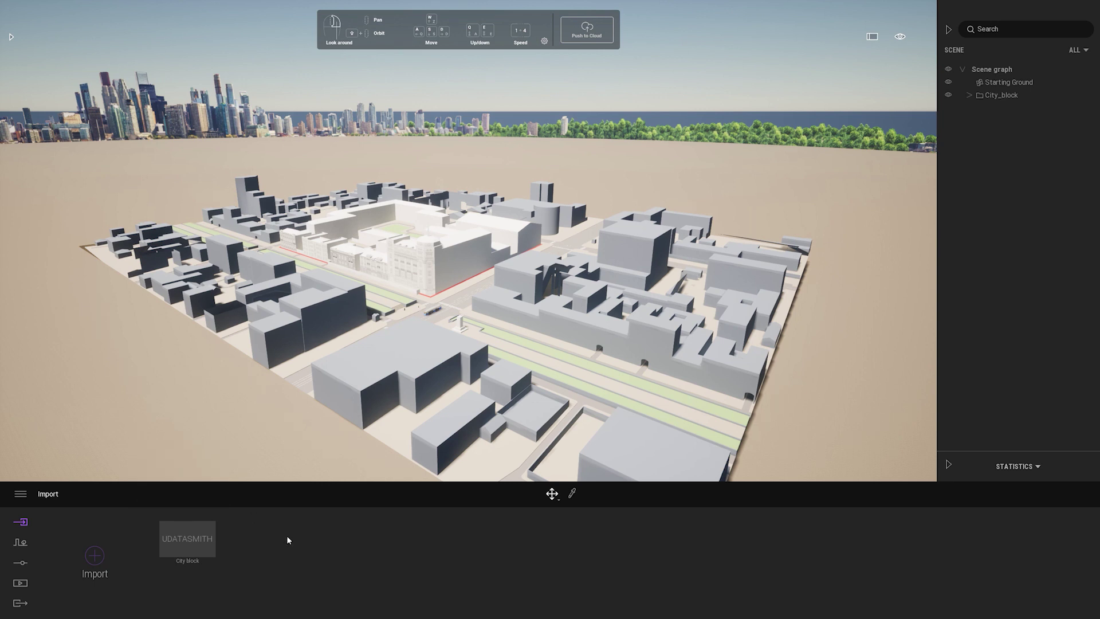